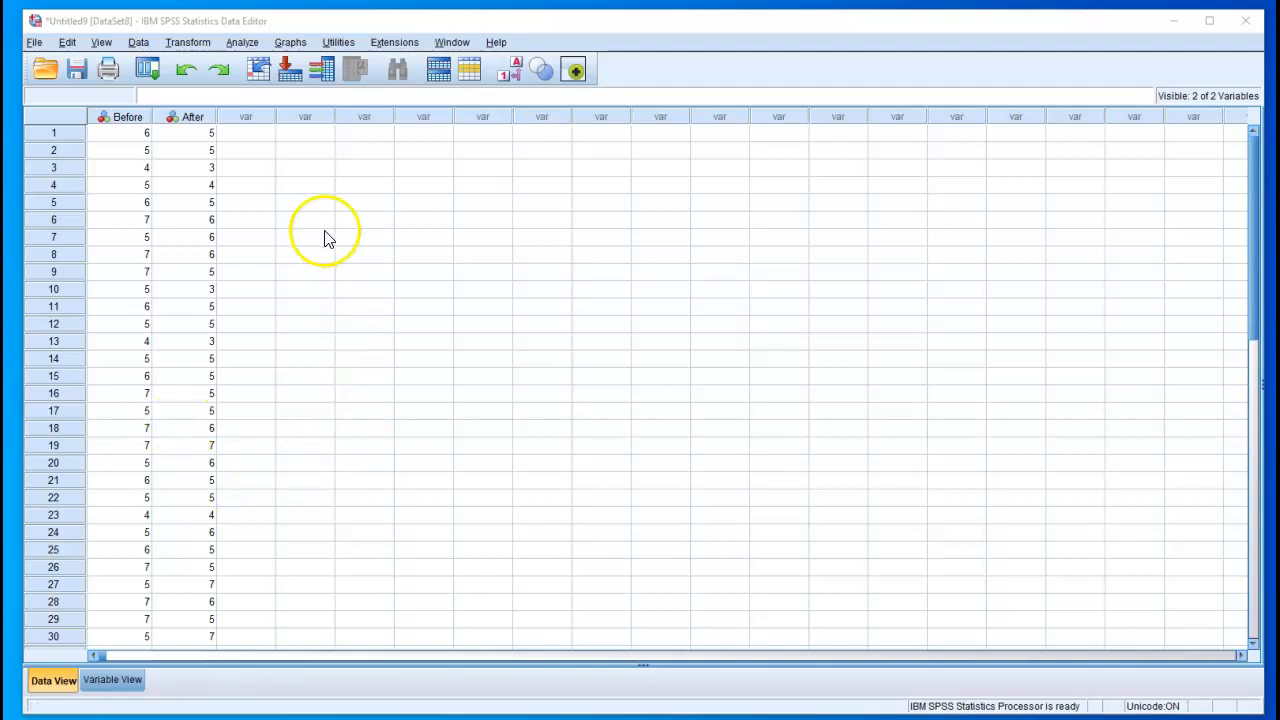
Run a paired-samples t test with Before as Variable1 and After as Variable2 of pair 1.
left_click(244, 42)
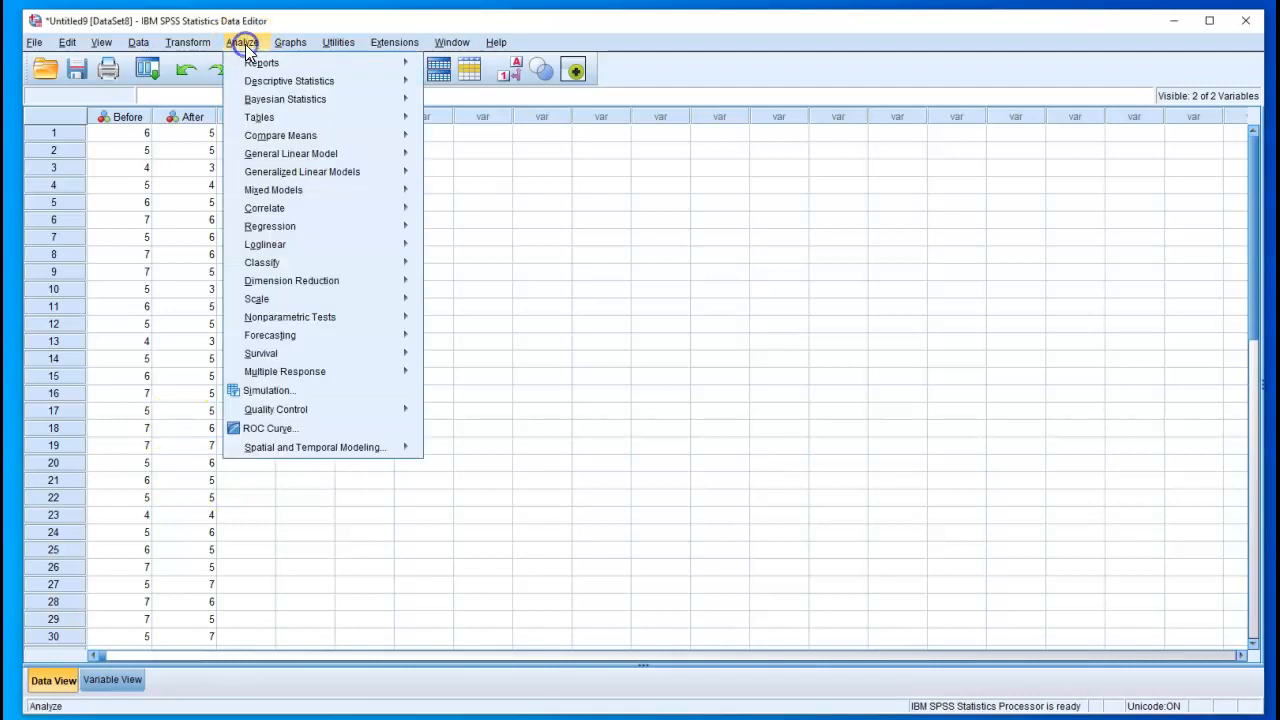
mouse_move(313, 145)
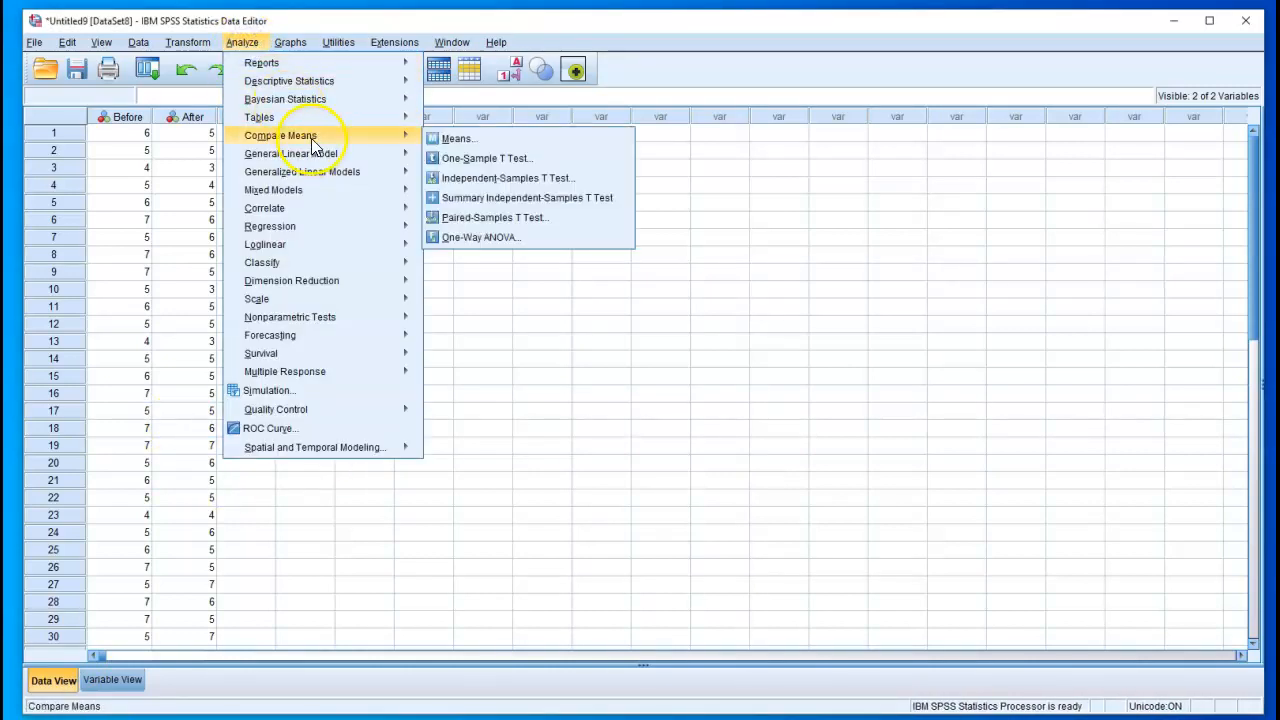
left_click(516, 217)
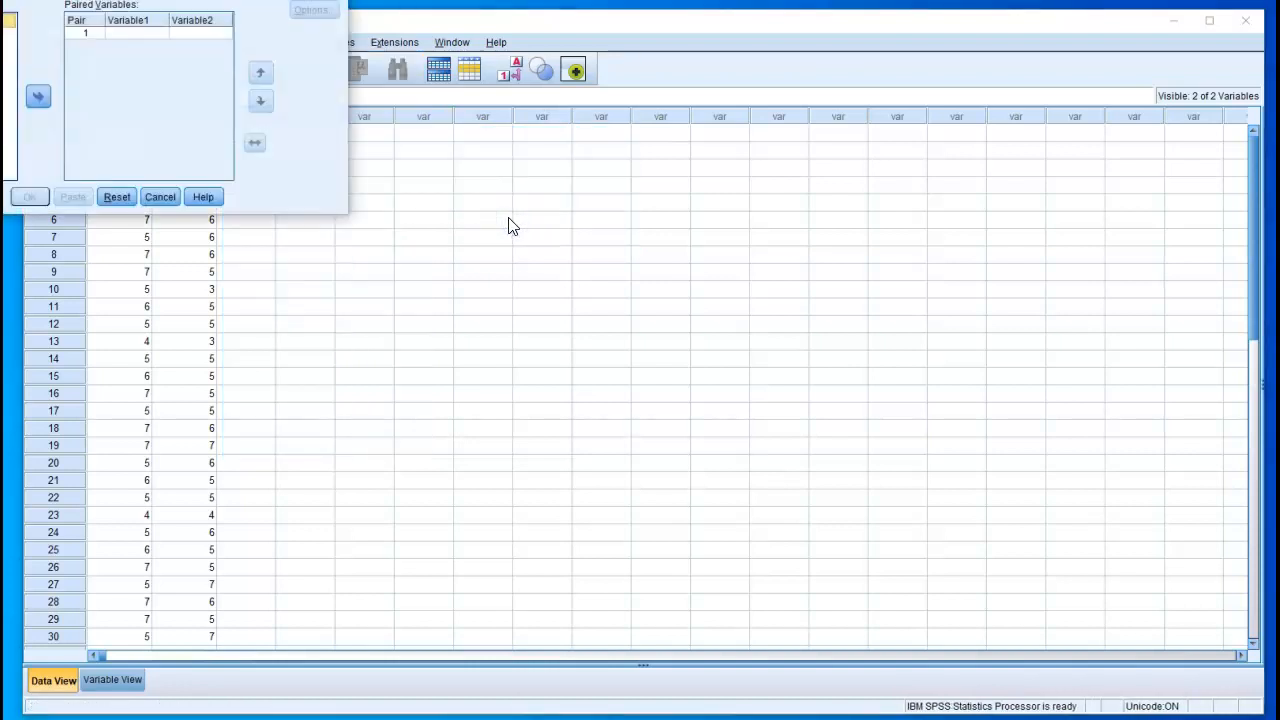
left_click(479, 153)
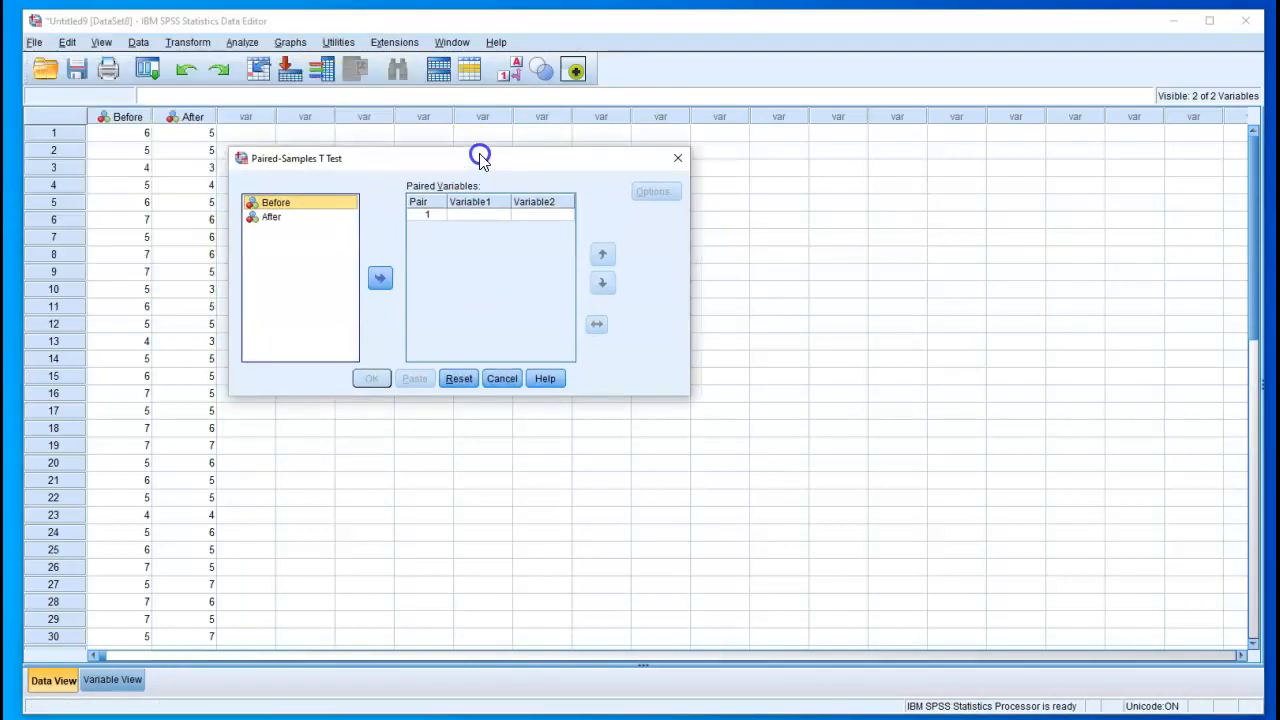
left_click(379, 273)
left_click(301, 211)
left_click(378, 273)
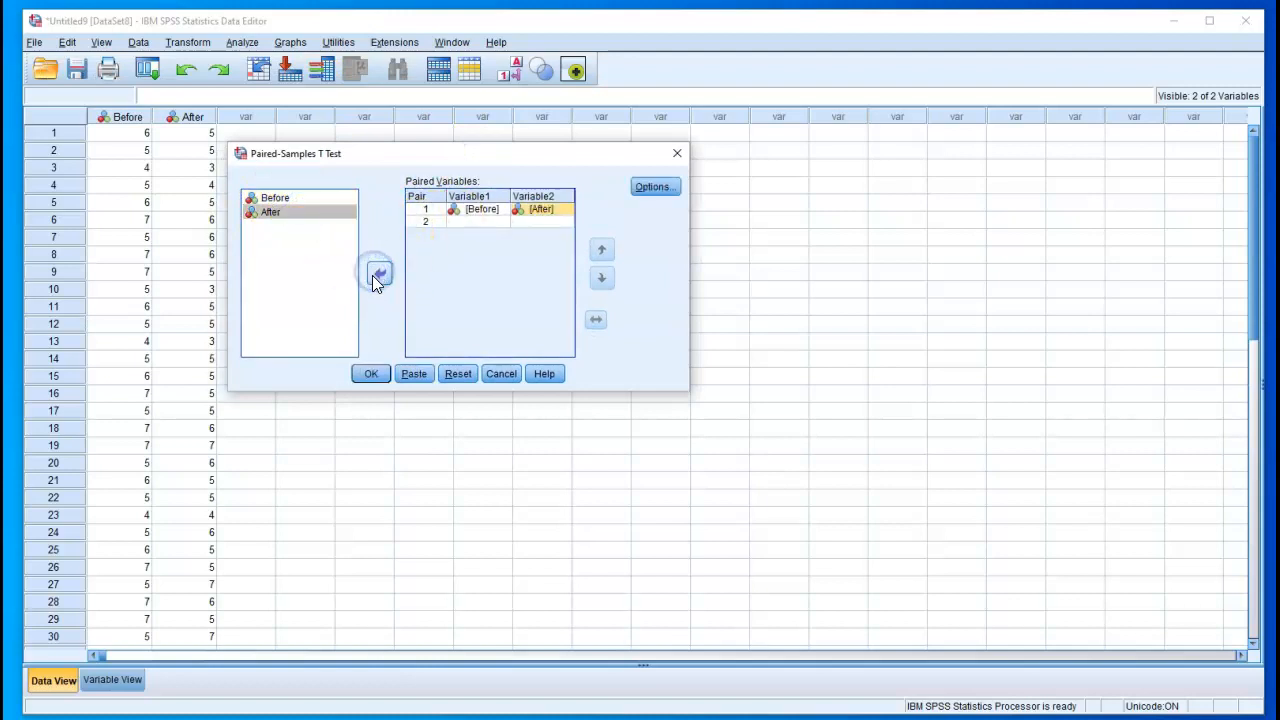
left_click(476, 218)
left_click(368, 378)
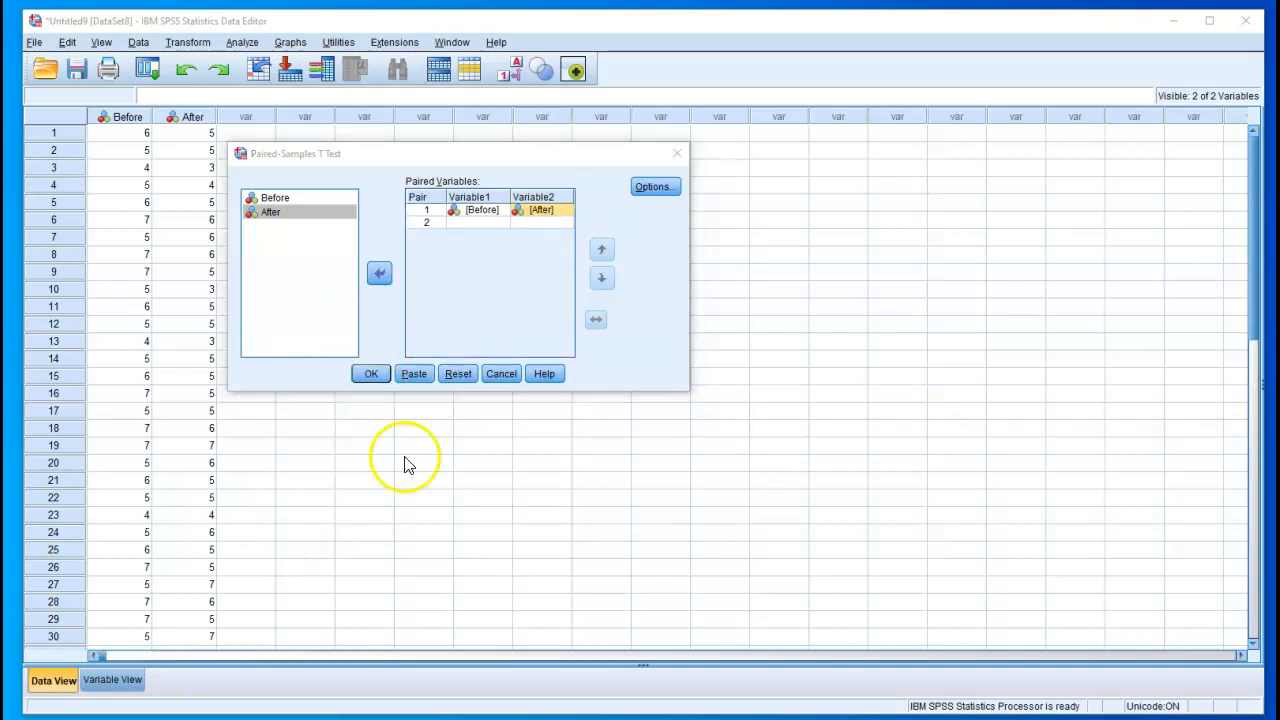
left_click(377, 376)
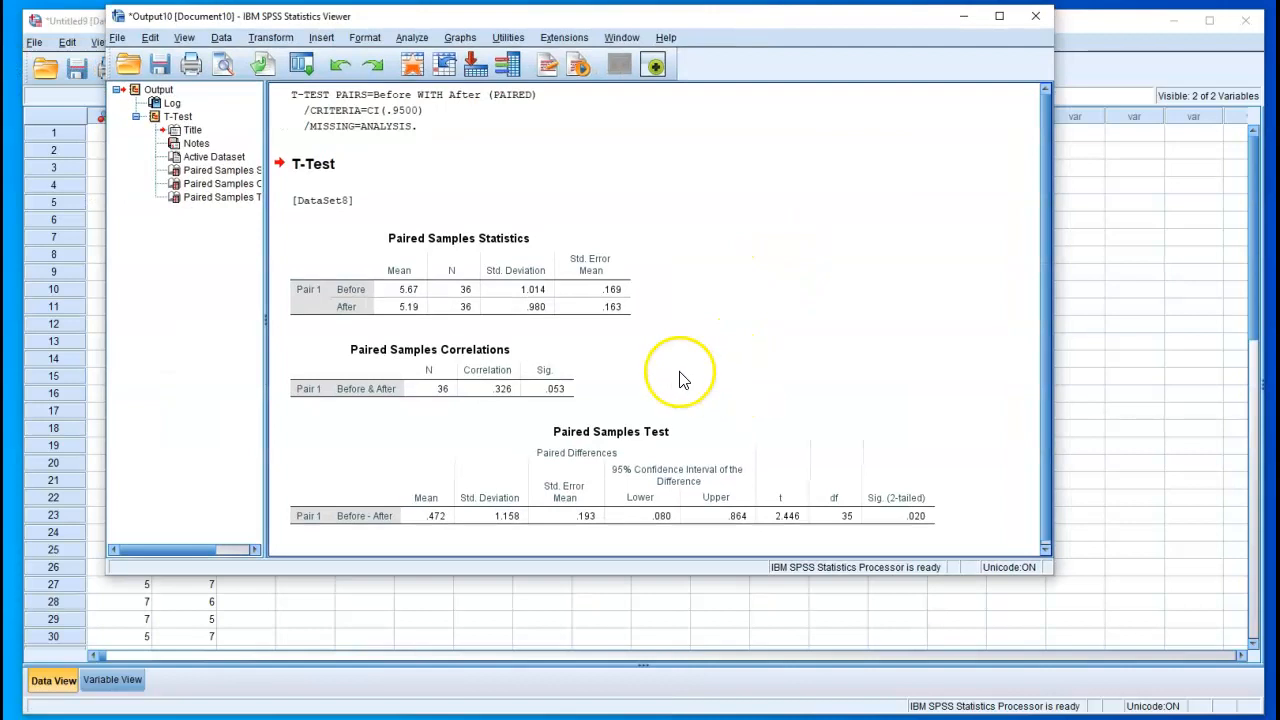
Examine the paired samples statistics, and the mean, standard deviation and standard error of the Before - After differences.
left_click(450, 305)
scroll(737, 330, "down", 1)
left_click(494, 532)
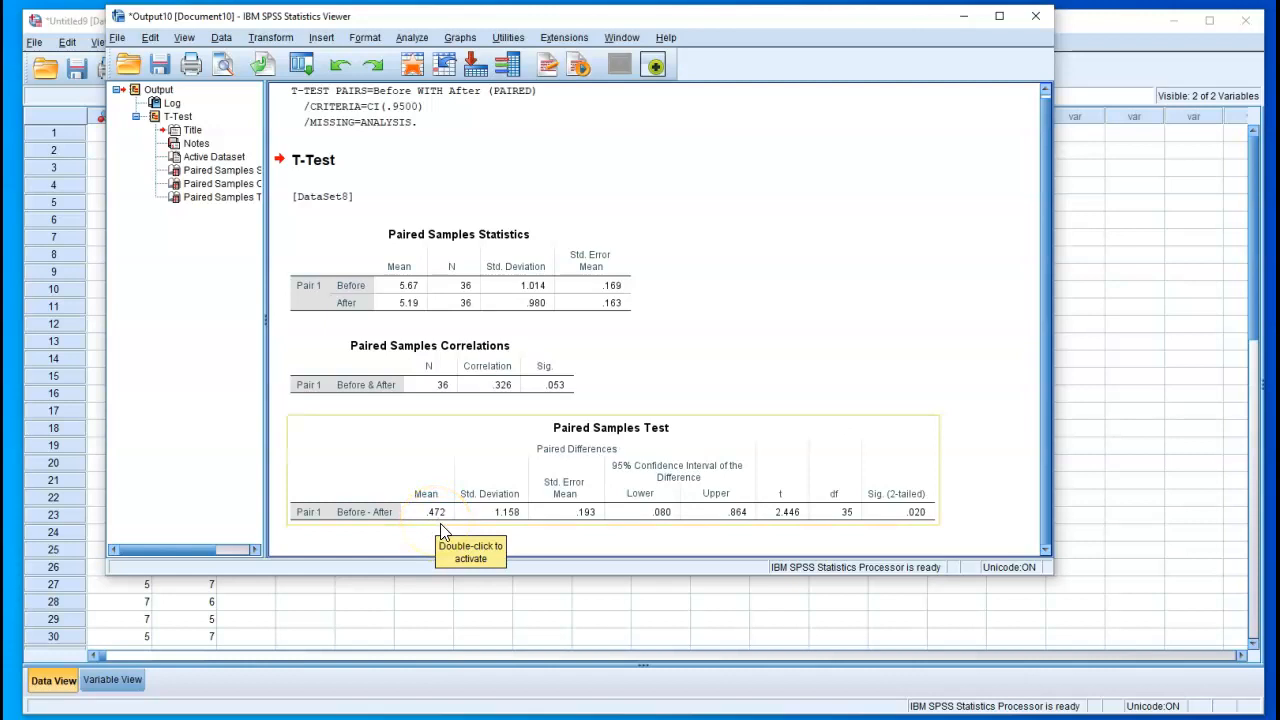
left_click(455, 528)
left_click(511, 535)
left_click(586, 534)
left_click(588, 528)
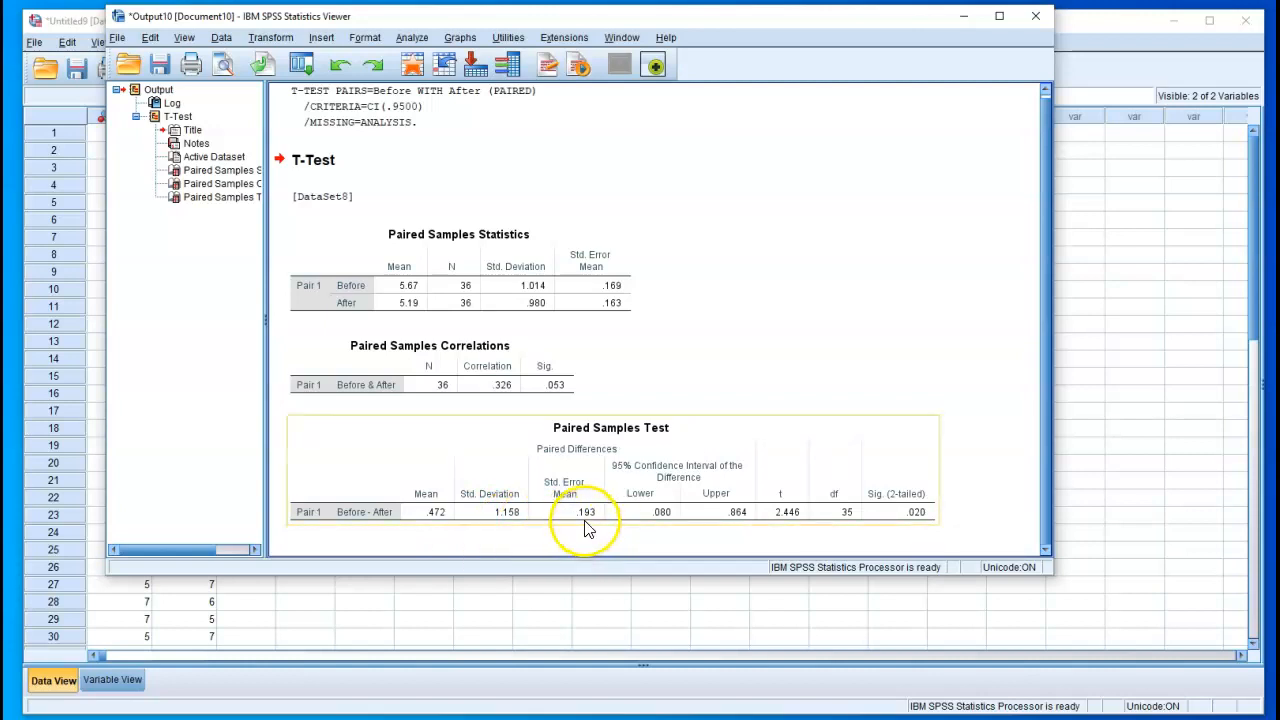
Examine the confidence interval bounds, t value and two-tailed significance in the Paired Samples Test table, and check the correlations table.
left_click(662, 520)
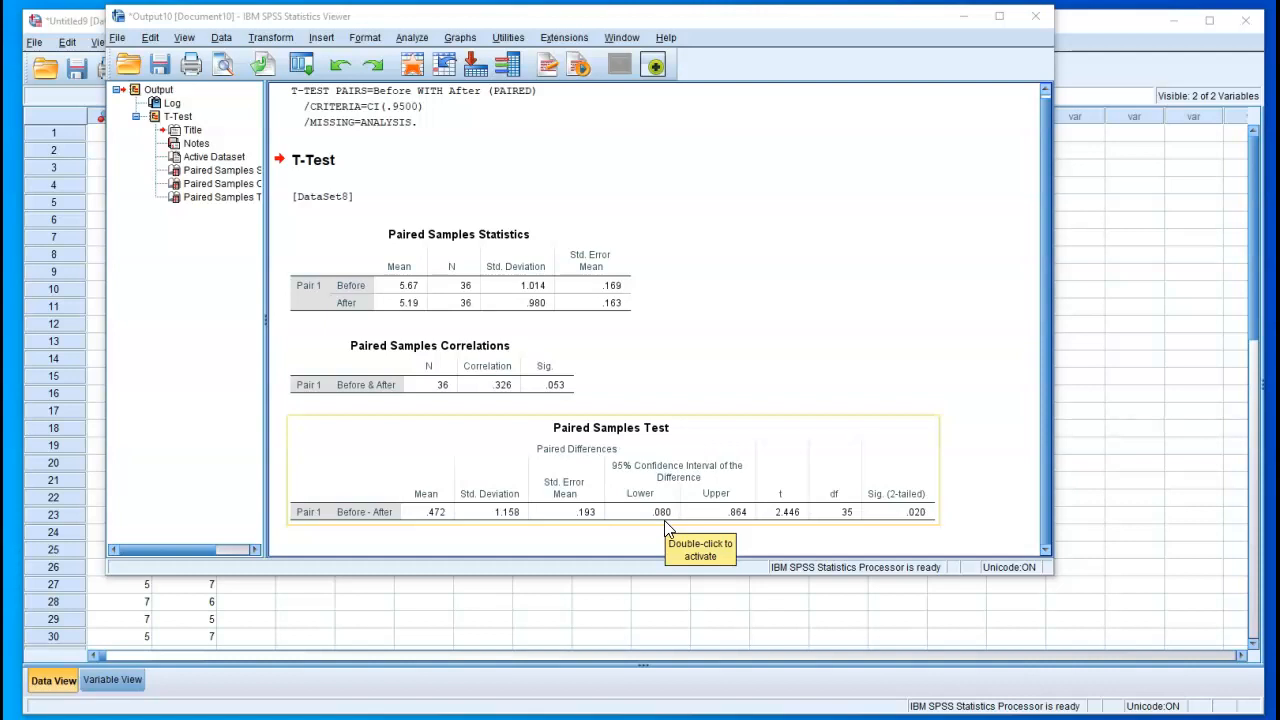
left_click(735, 530)
left_click(788, 528)
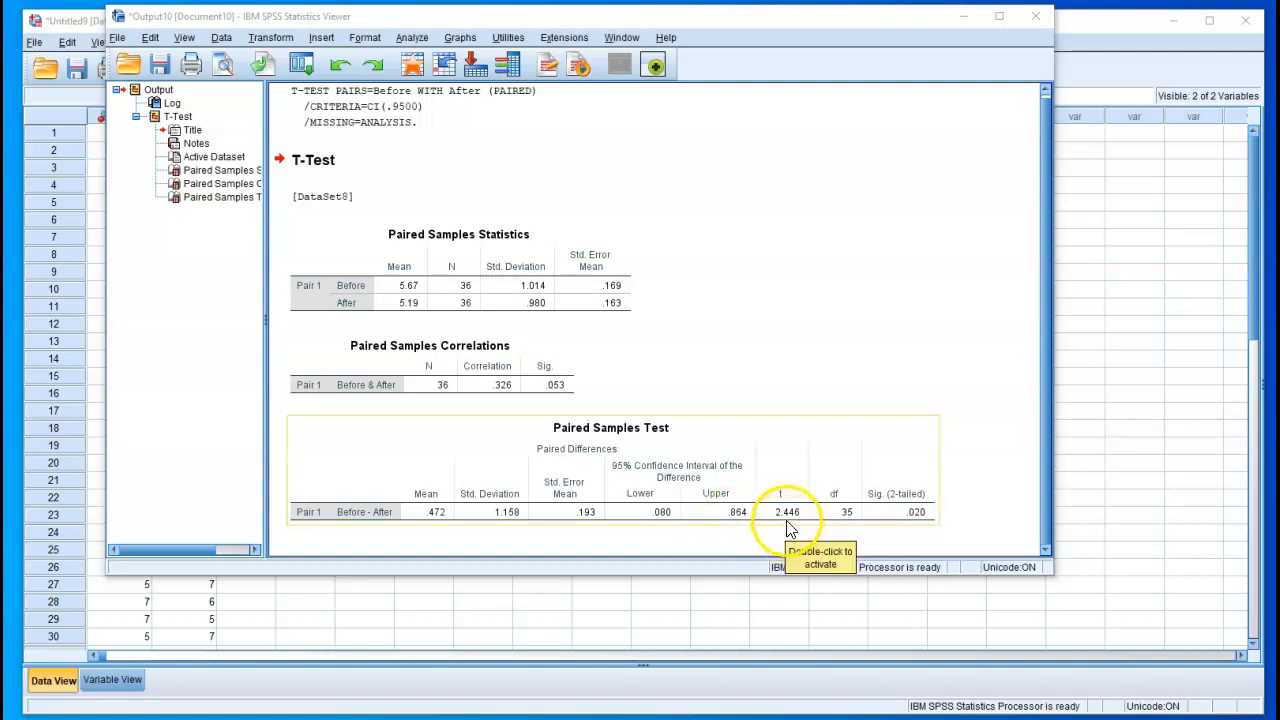
left_click(910, 522)
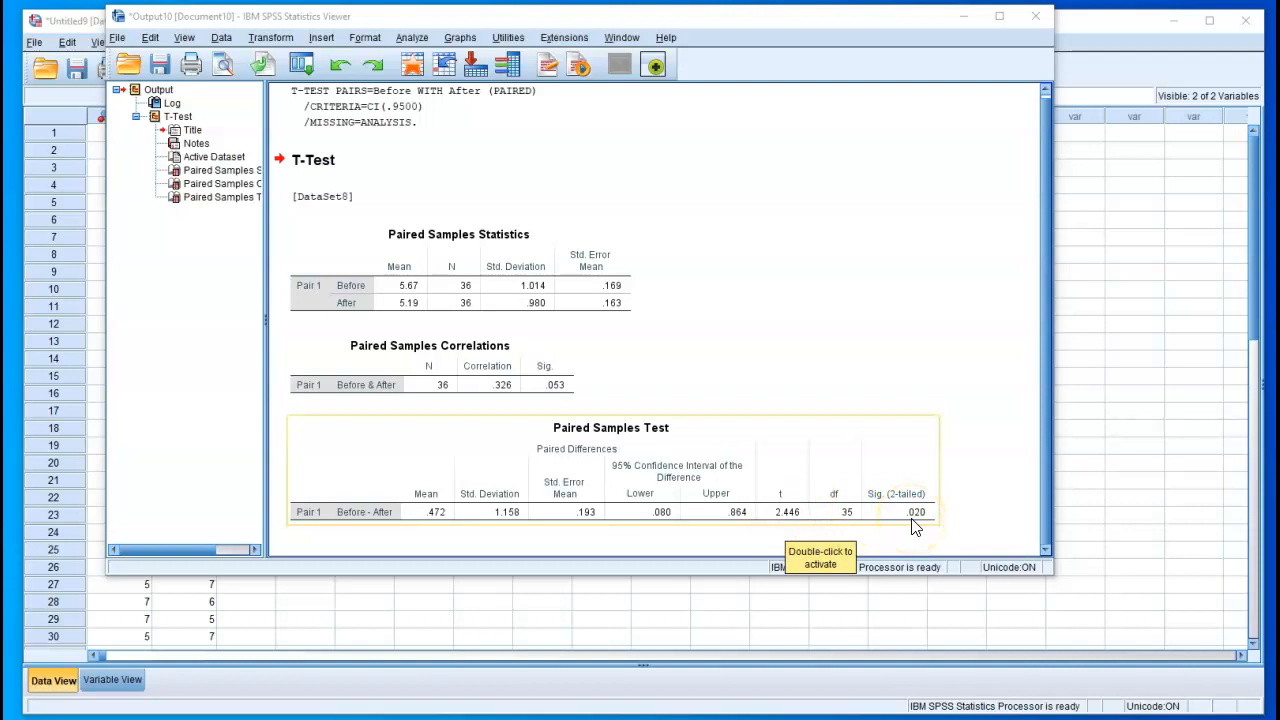
left_click(909, 528)
left_click(911, 541)
left_click(922, 518)
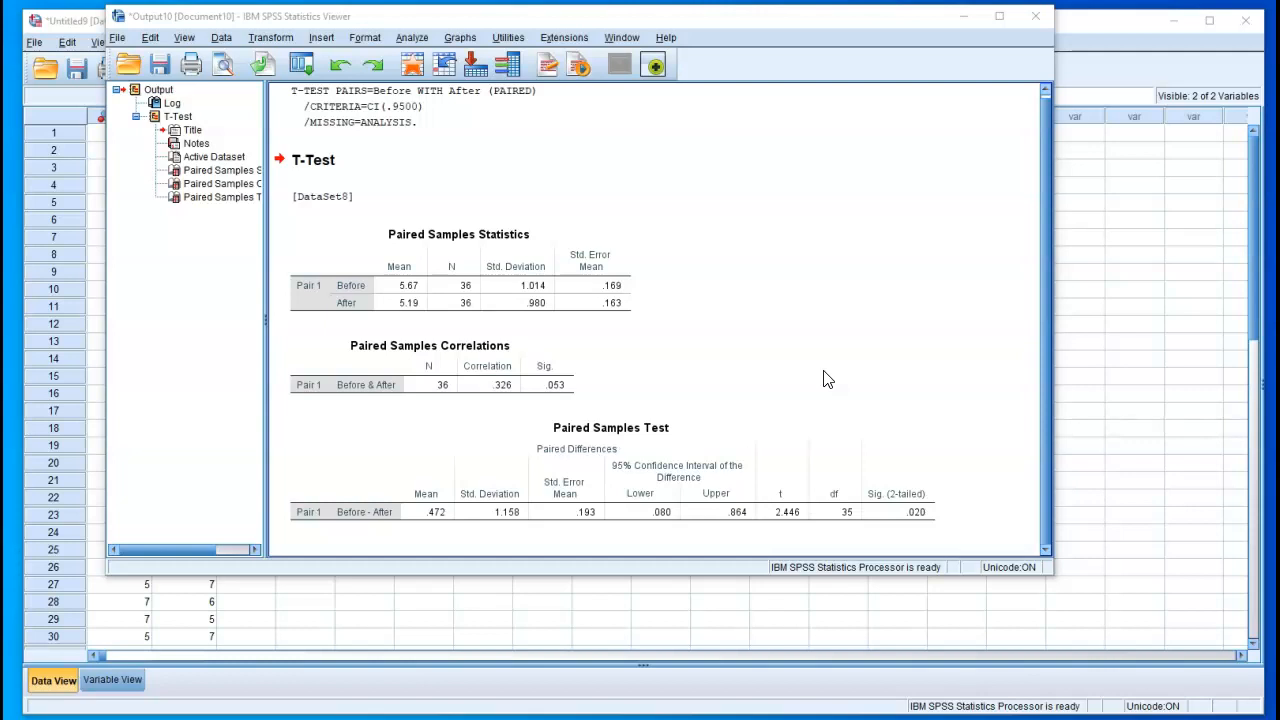
left_click(585, 408)
left_click(500, 423)
Start an Explore analysis with Before and After in the dependent list.
left_click(410, 40)
mouse_move(457, 137)
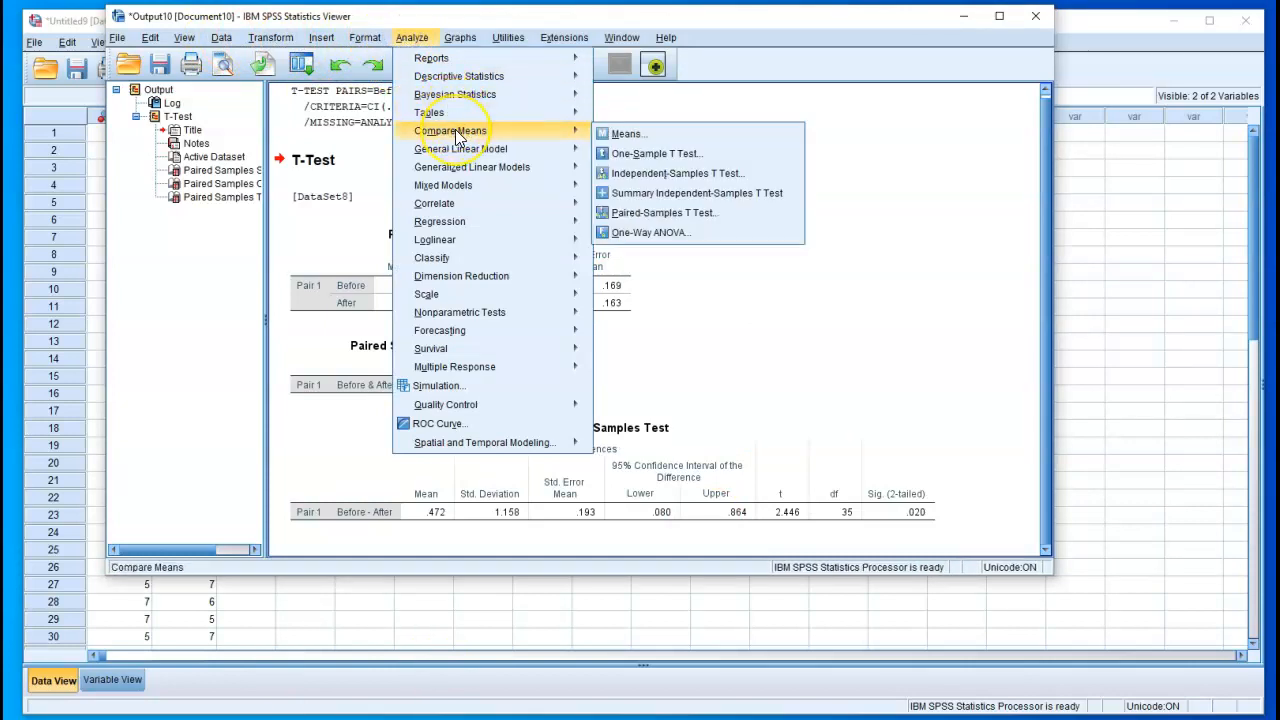
mouse_move(560, 59)
left_click(612, 117)
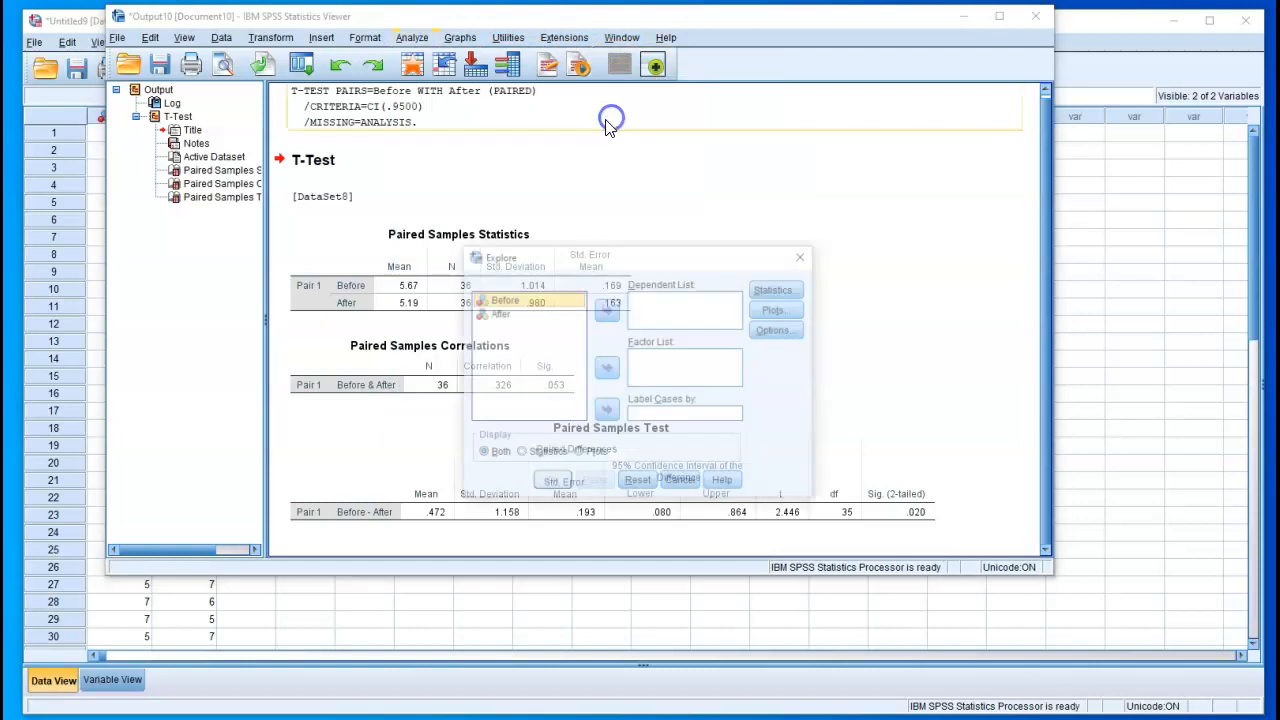
left_click(526, 299)
left_click(603, 309)
left_click(551, 300)
left_click(603, 309)
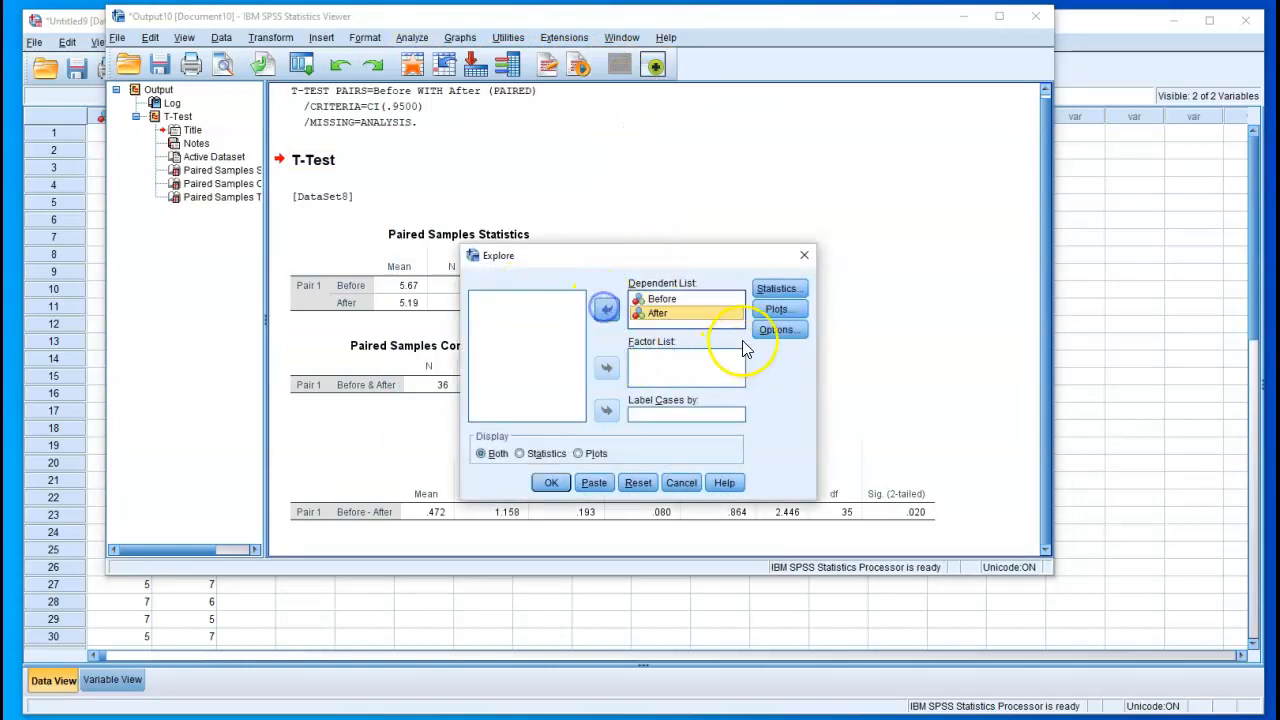
Enable histograms and disable stem-and-leaf in the Explore plots, and run the analysis.
left_click(778, 309)
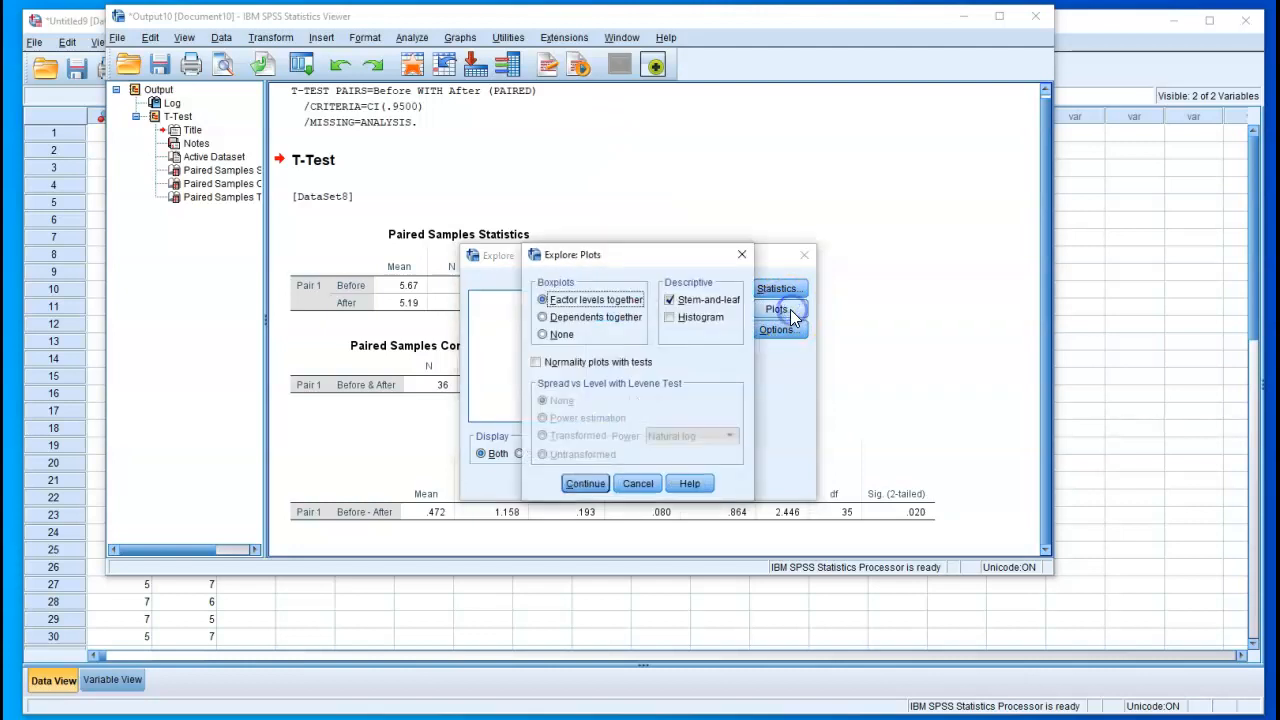
left_click(690, 318)
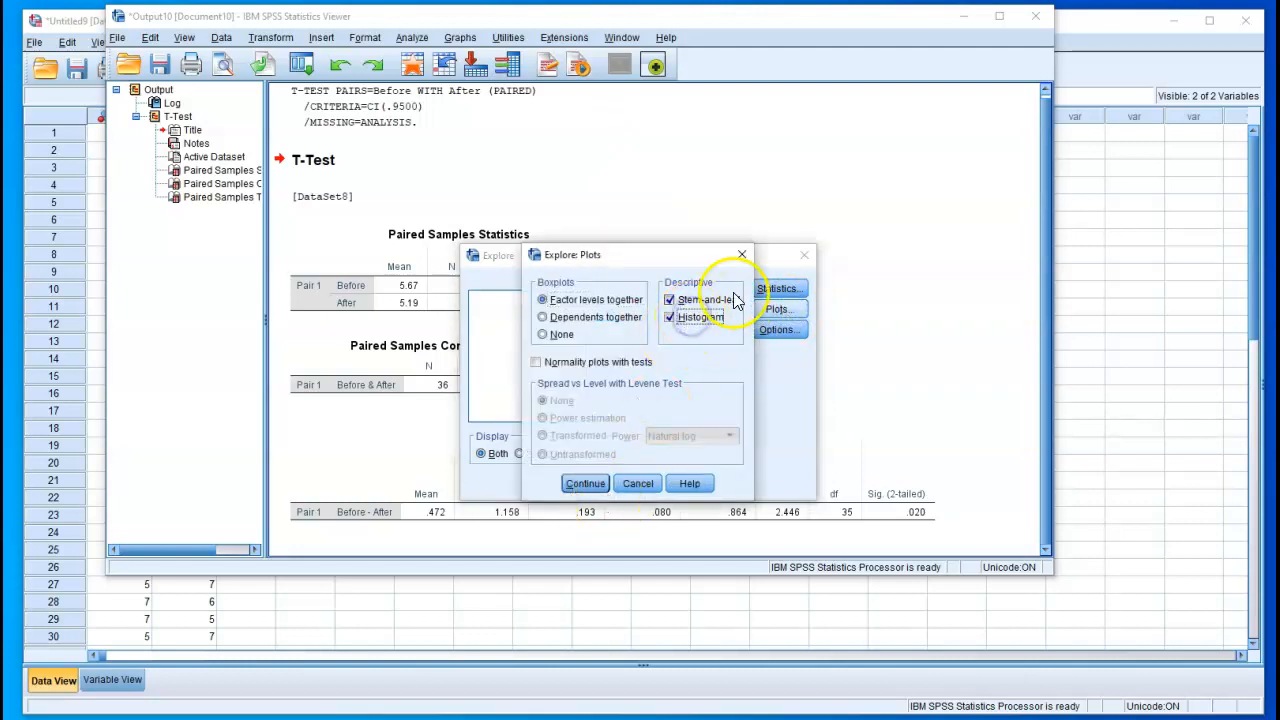
left_click(716, 302)
left_click(585, 483)
left_click(550, 483)
Examine the descriptives, histograms and boxplots of Before and After, checking the distributions and any outliers.
scroll(869, 347, "down", 10)
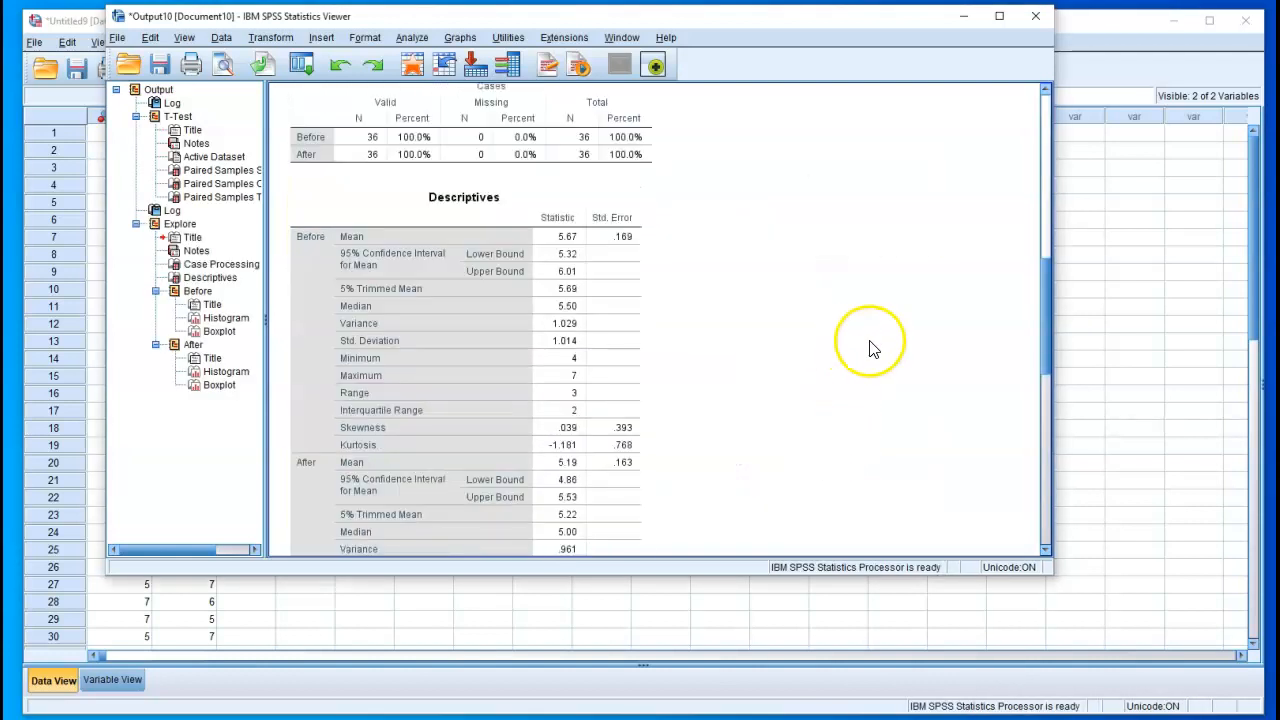
scroll(869, 347, "down", 15)
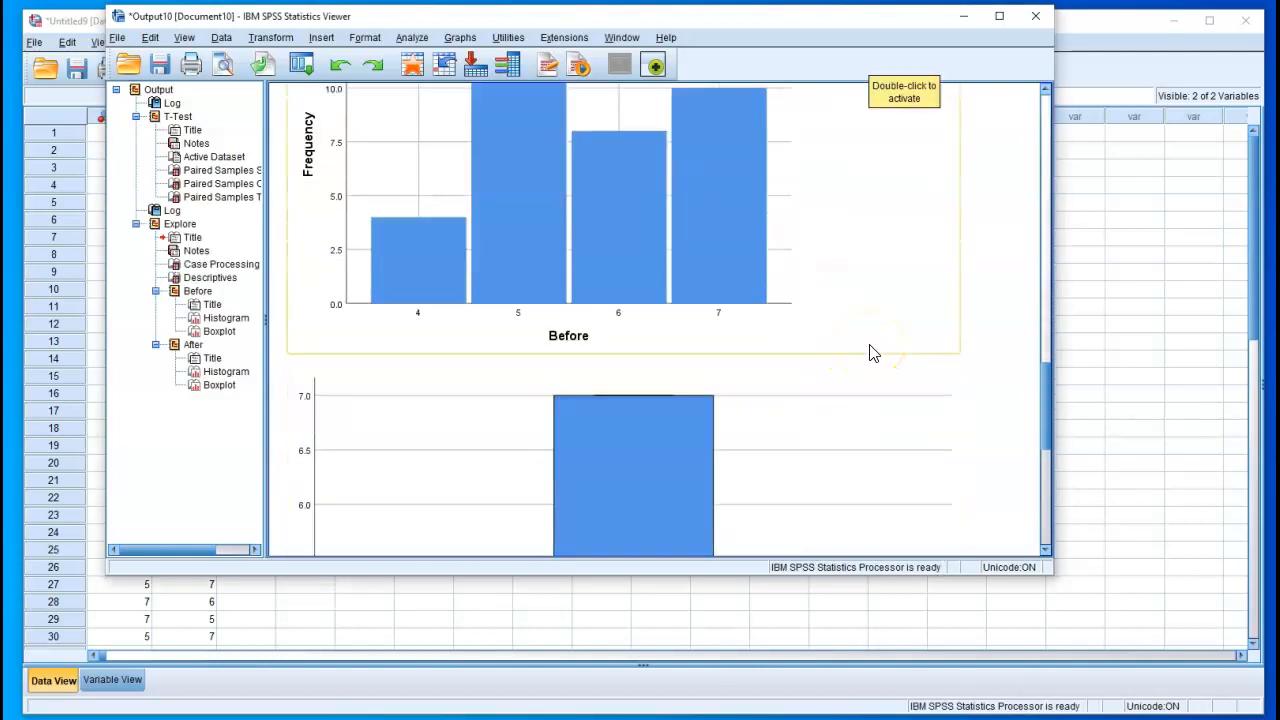
scroll(870, 352, "up", 2)
scroll(870, 353, "down", 5)
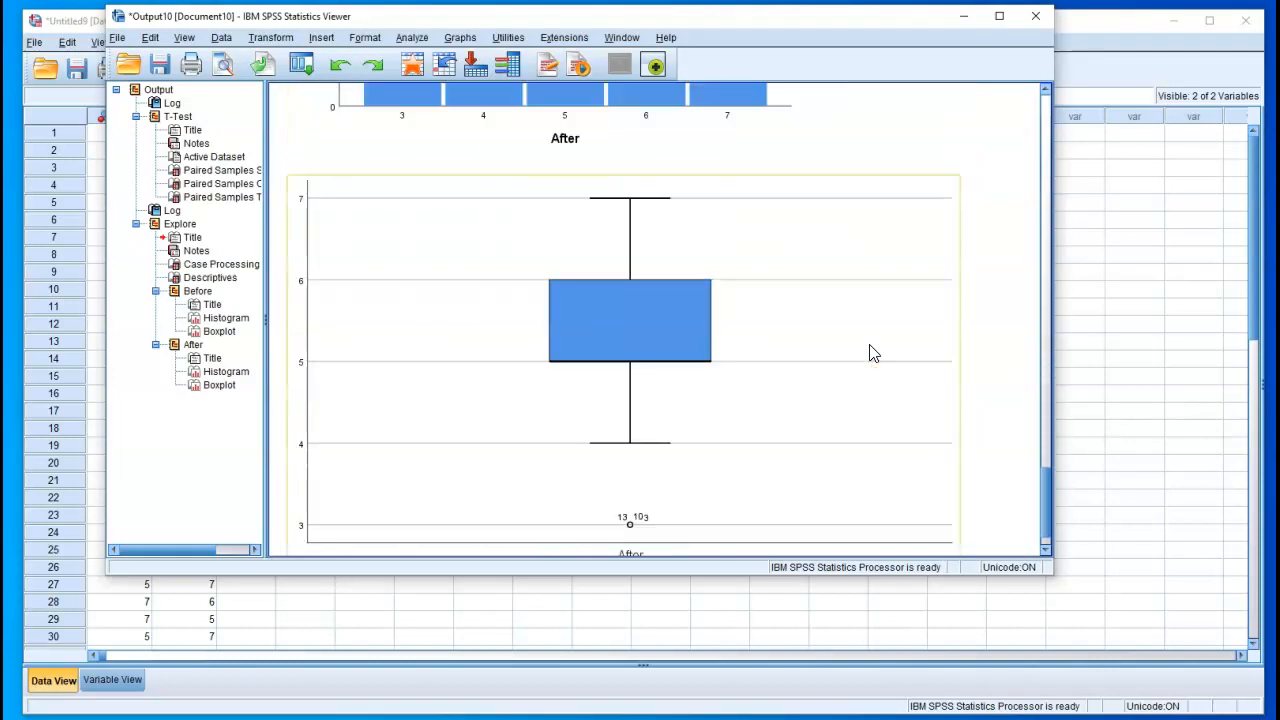
scroll(870, 353, "up", 6)
scroll(870, 353, "up", 3)
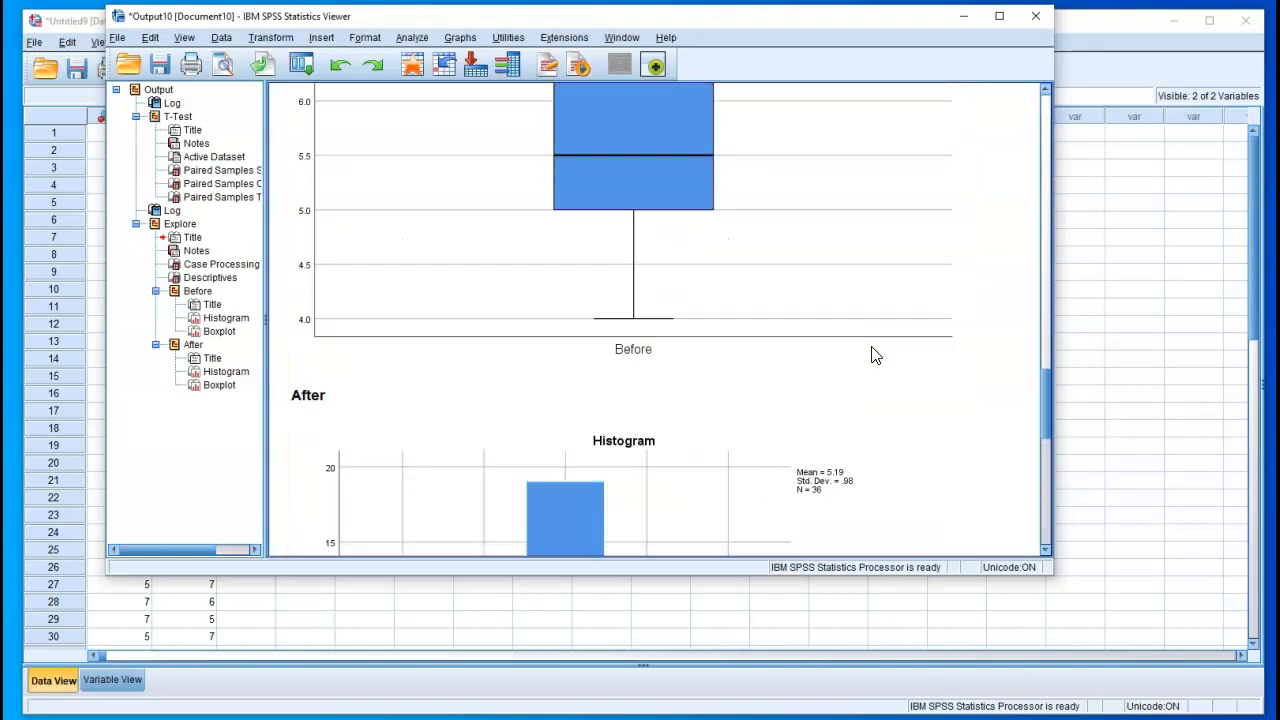
scroll(873, 354, "down", 7)
scroll(873, 355, "down", 3)
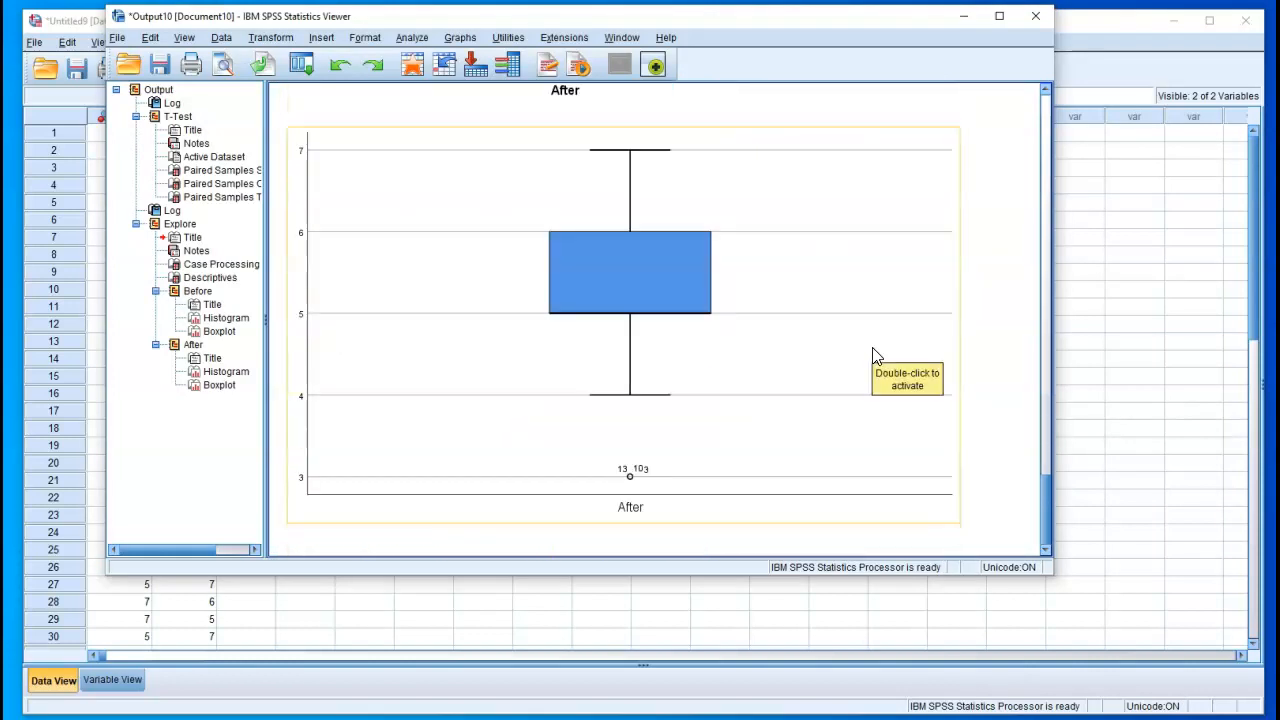